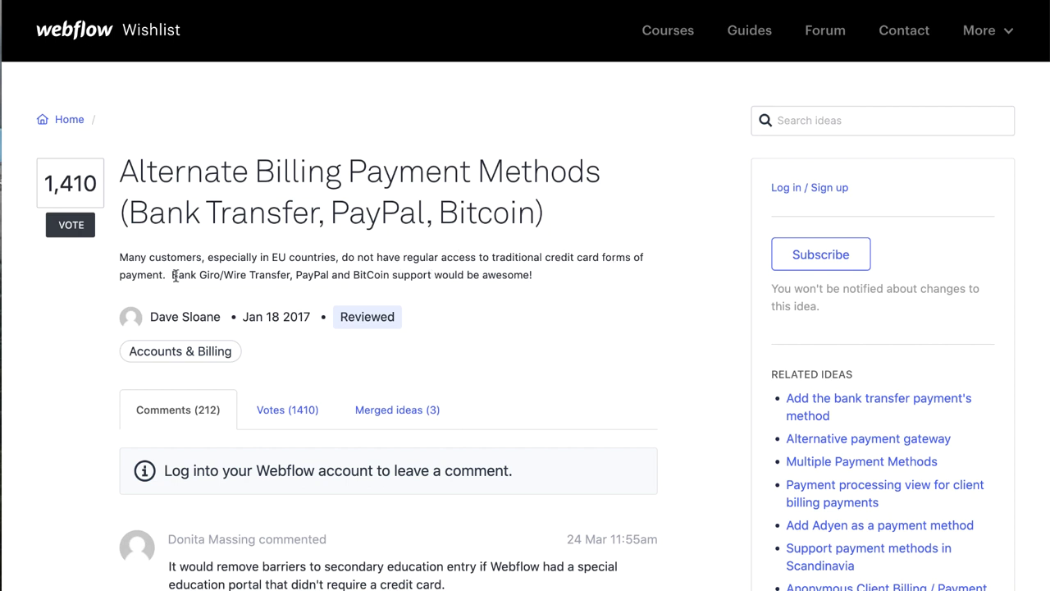
# - Highlight the Bank Giro/Wire Transfer mention, then go to the site's Our Pricing section
pyautogui.moveTo(171, 274); pyautogui.dragTo(288, 278)
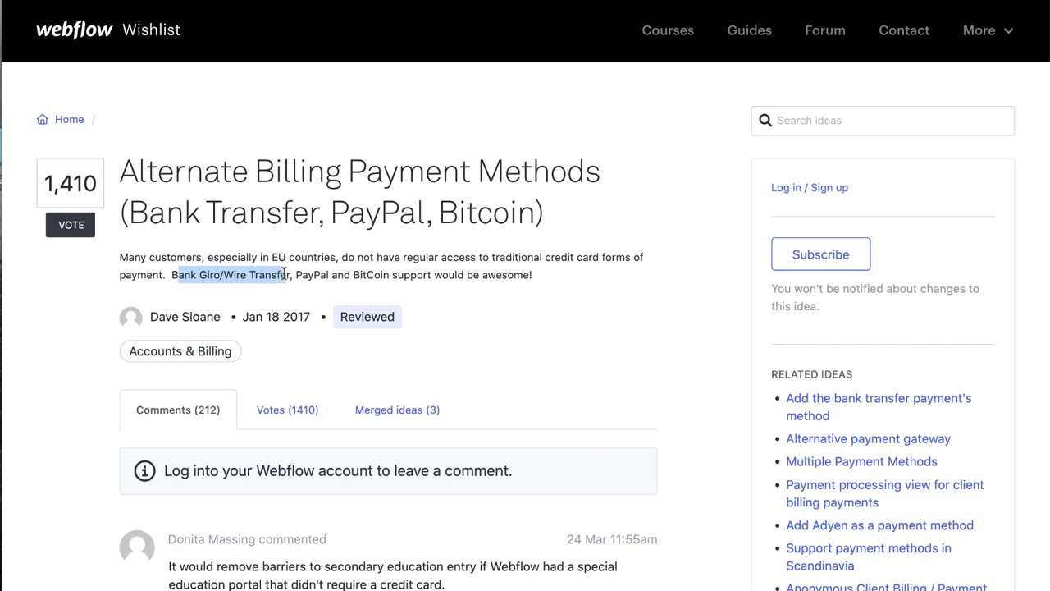
pyautogui.click(287, 258)
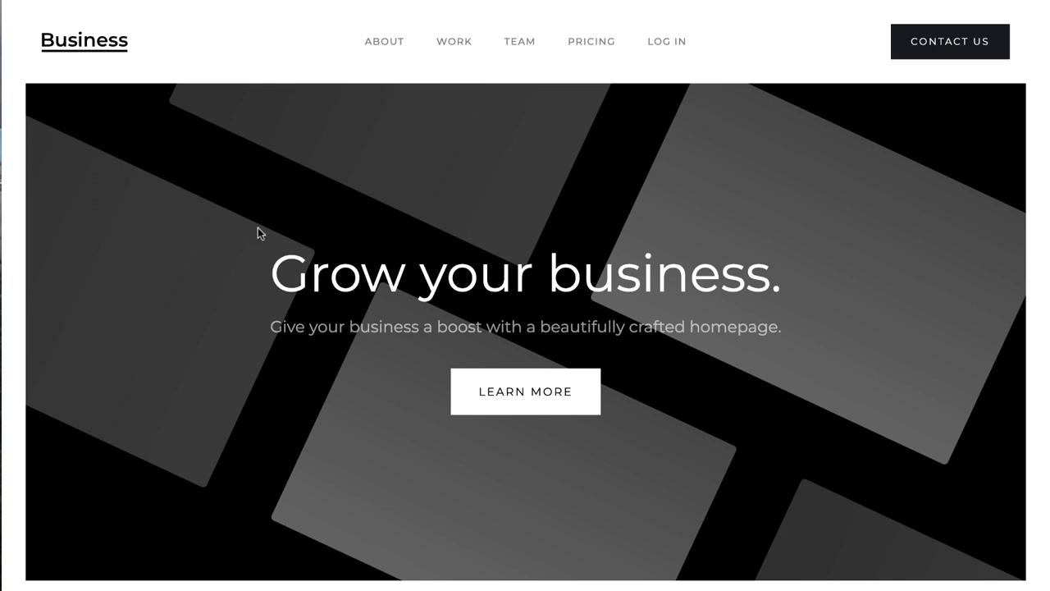
pyautogui.click(591, 43)
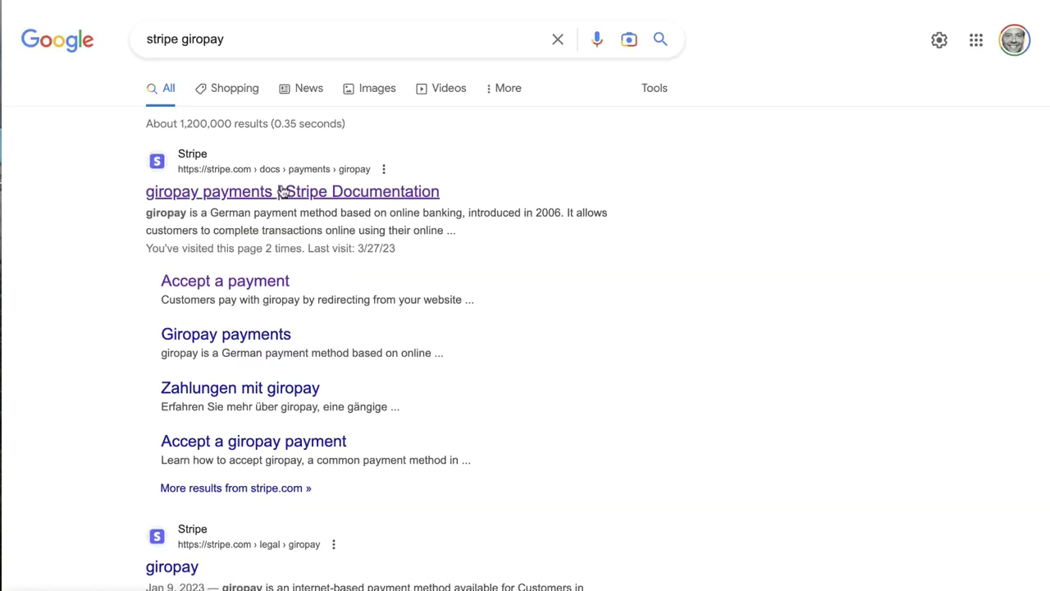
# - Open Stripe's 'Accept a giropay payment' guide from the Google results
pyautogui.click(235, 281)
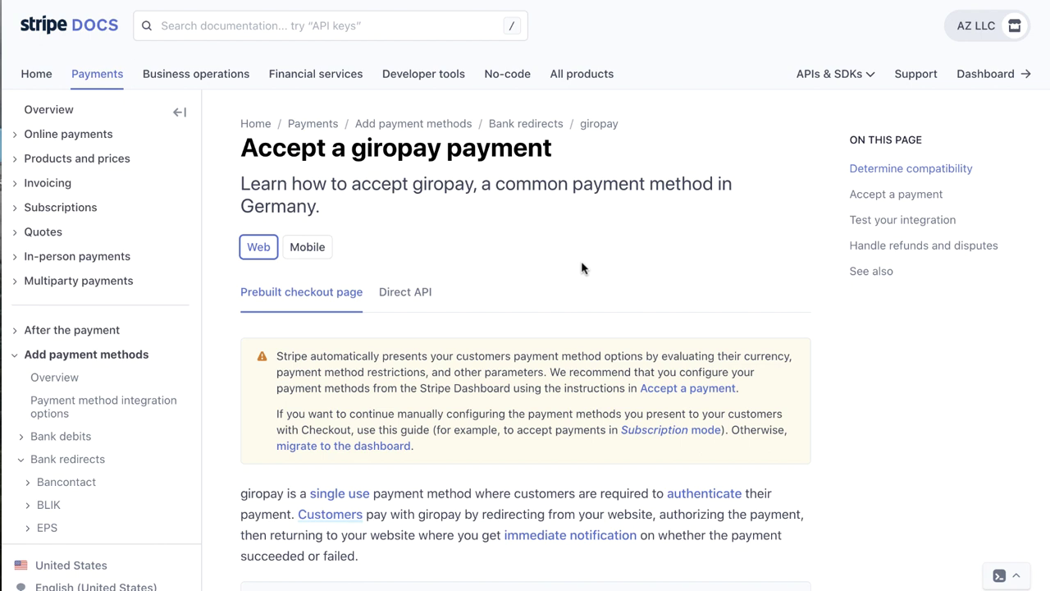
pyautogui.scroll(-2, 581, 268)
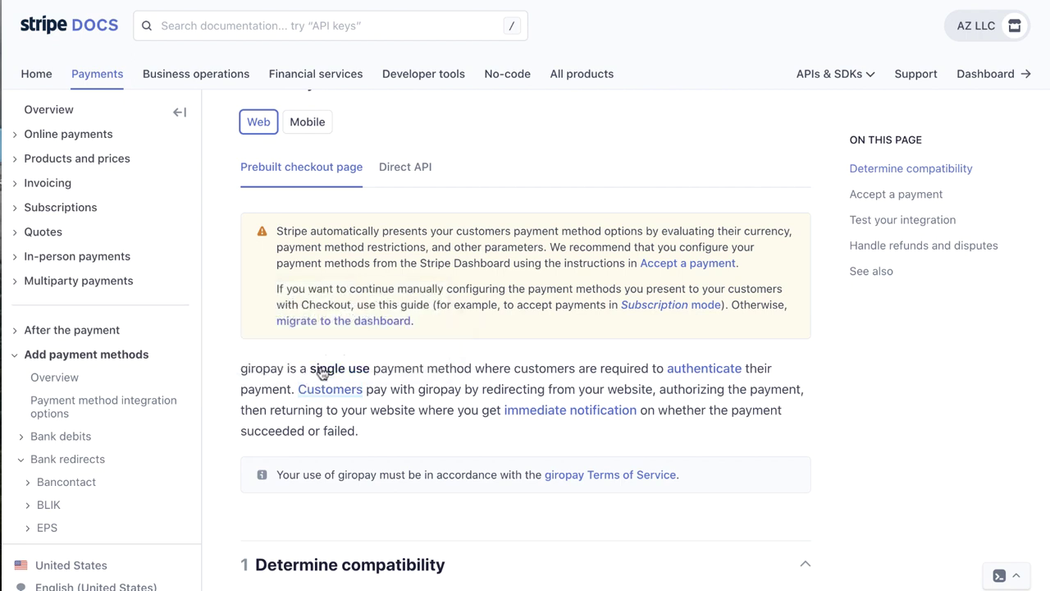
pyautogui.moveTo(326, 374)
pyautogui.moveTo(578, 415)
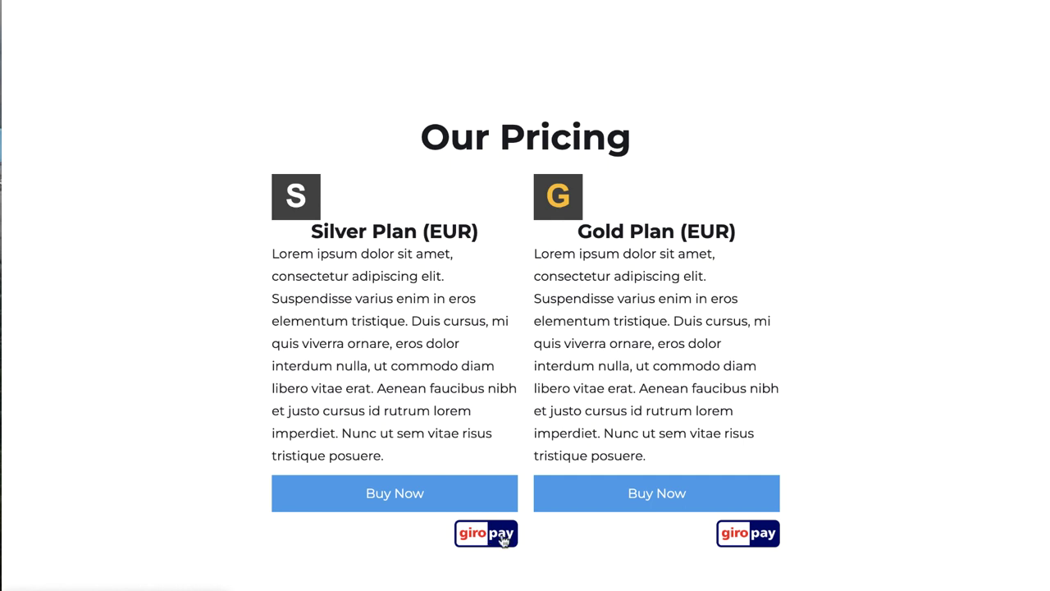
# - Start a giropay checkout for the Silver Plan from its giropay badge
pyautogui.click(503, 538)
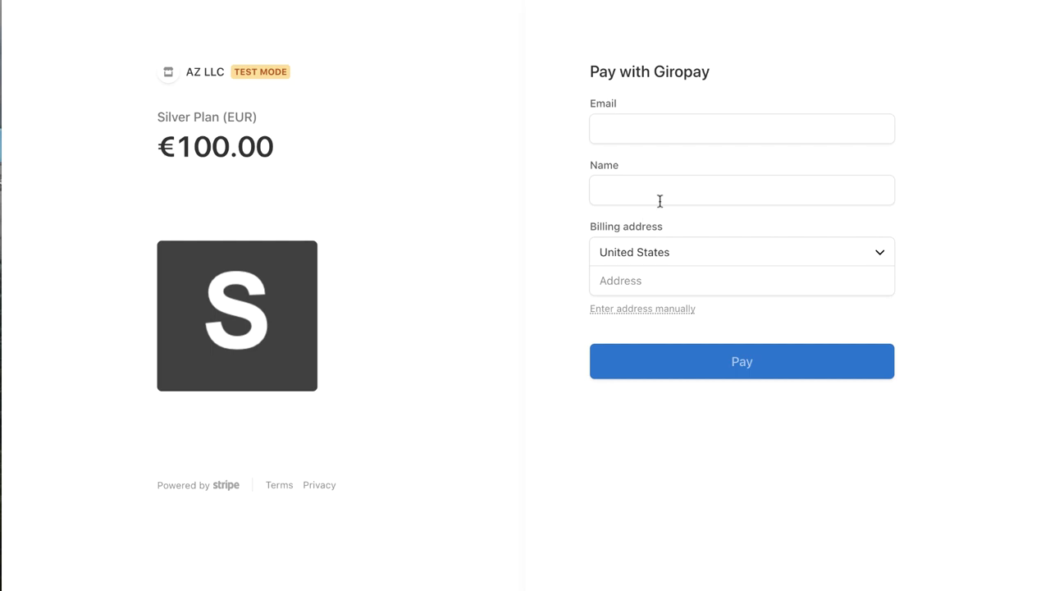
# - Highlight the AZ LLC TEST MODE header on the €100.00 Silver Plan checkout
pyautogui.moveTo(398, 87); pyautogui.dragTo(47, 11)
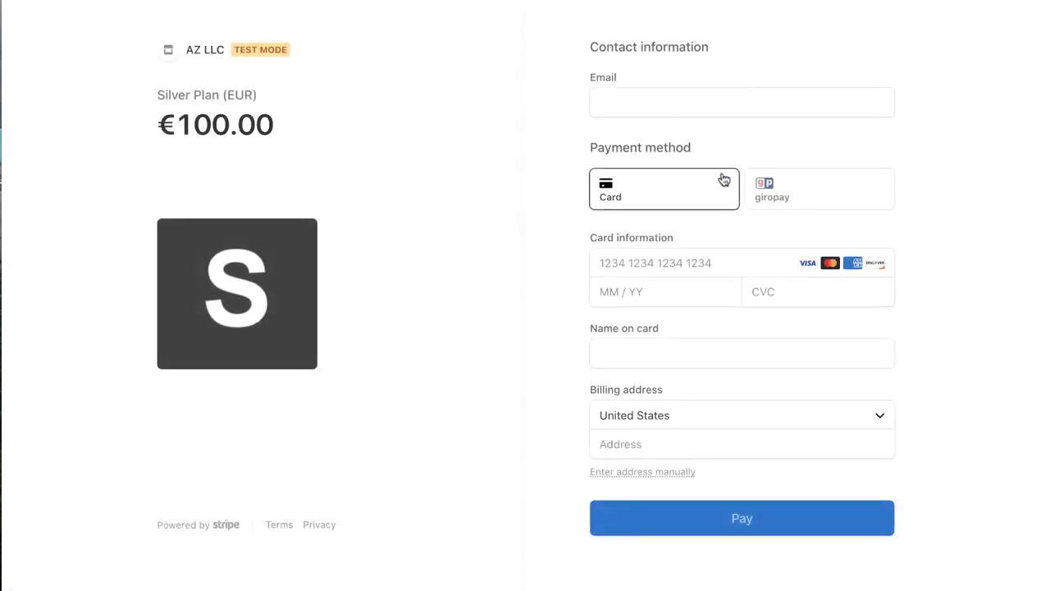
pyautogui.click(830, 203)
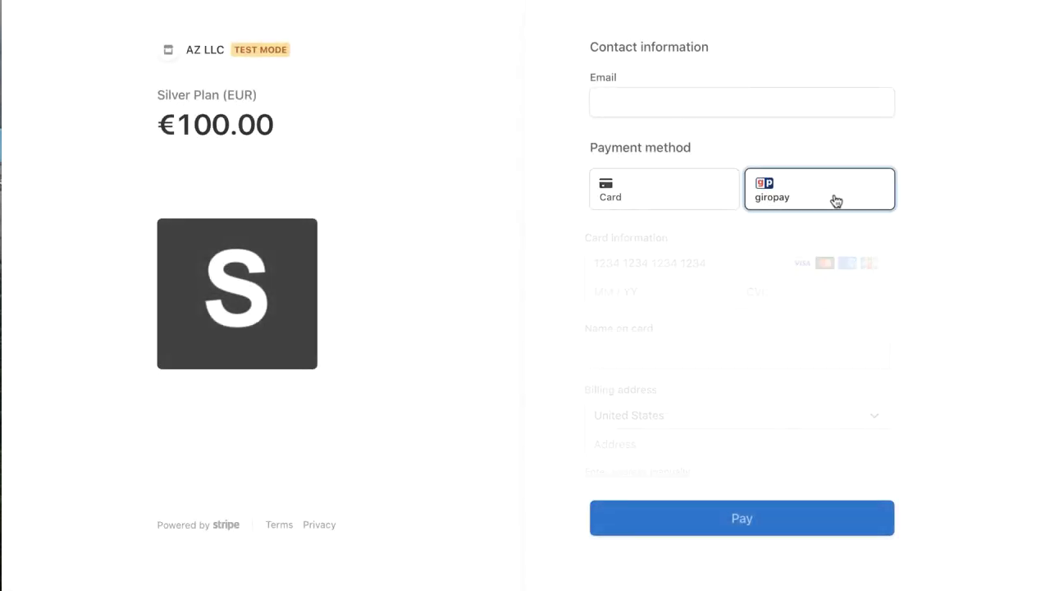
pyautogui.click(691, 204)
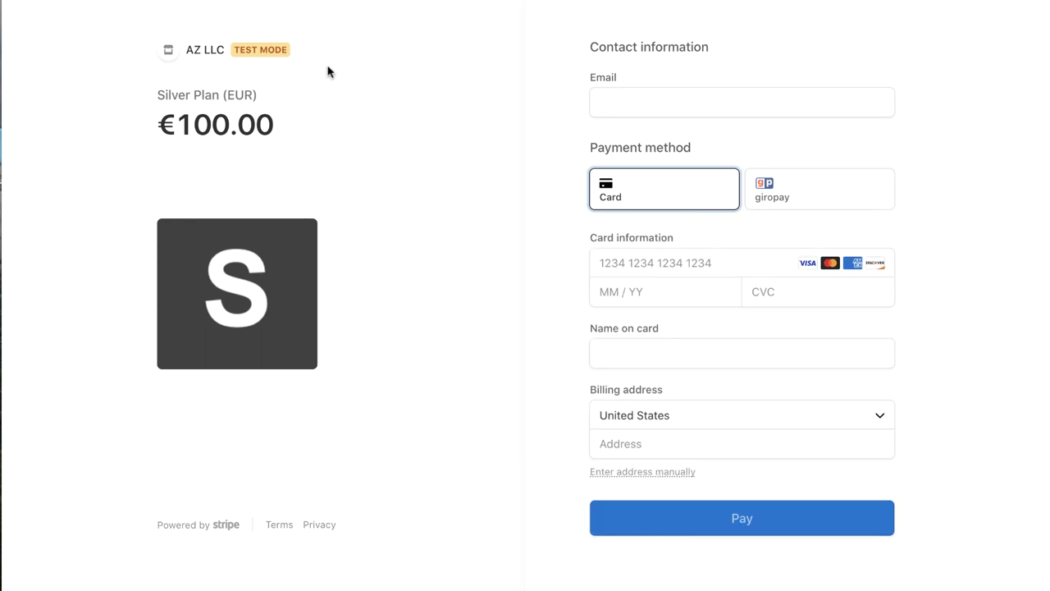
pyautogui.hotkey('alt', 'Left')
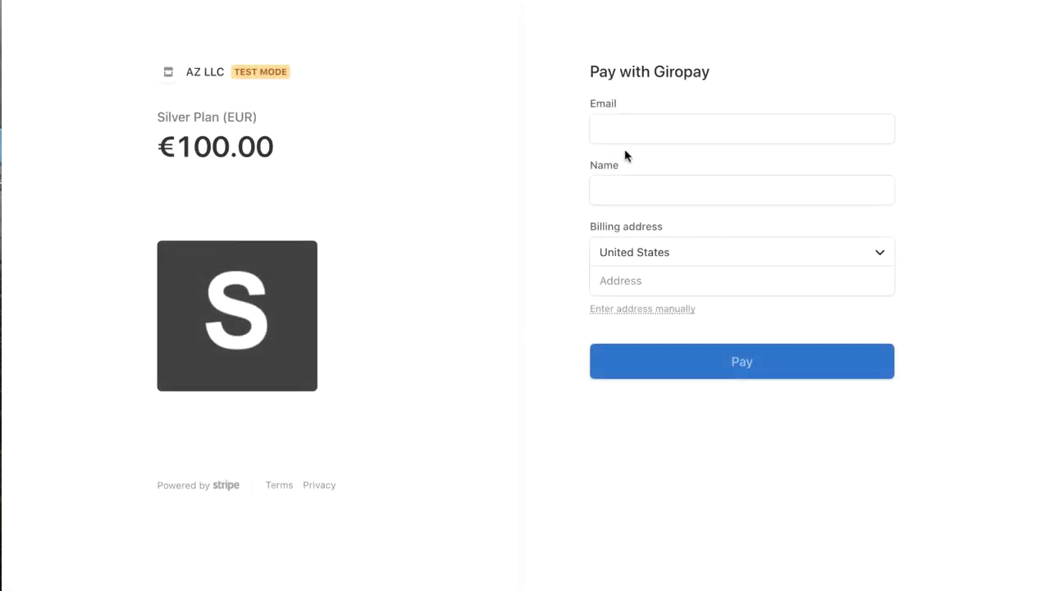
# - Enter the customer's email address, correcting a typo, and their full name
pyautogui.click(662, 124)
pyautogui.write('mi')
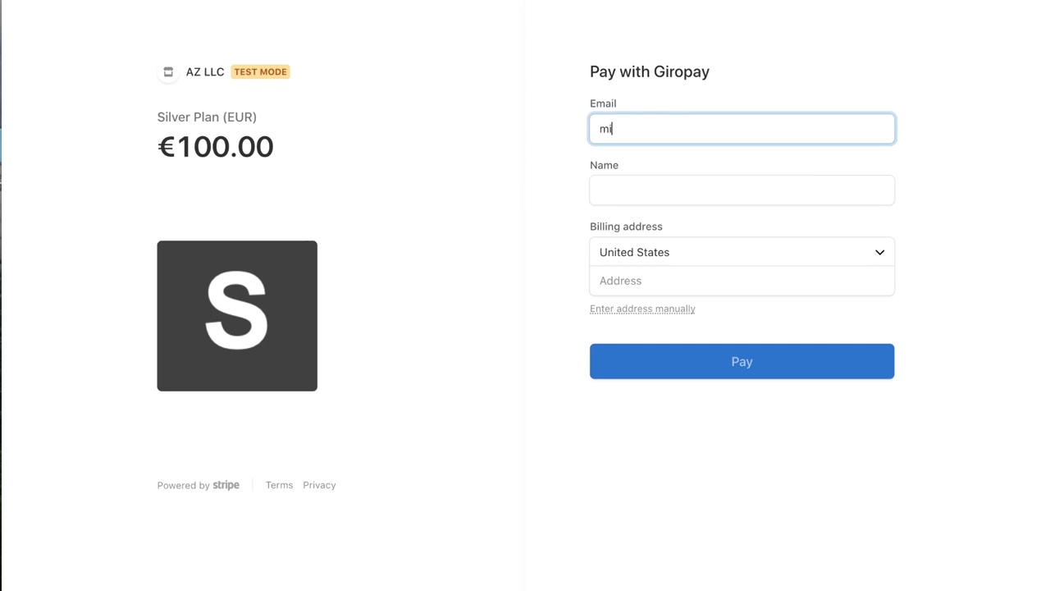
pyautogui.write('a.schmidt@test.com')
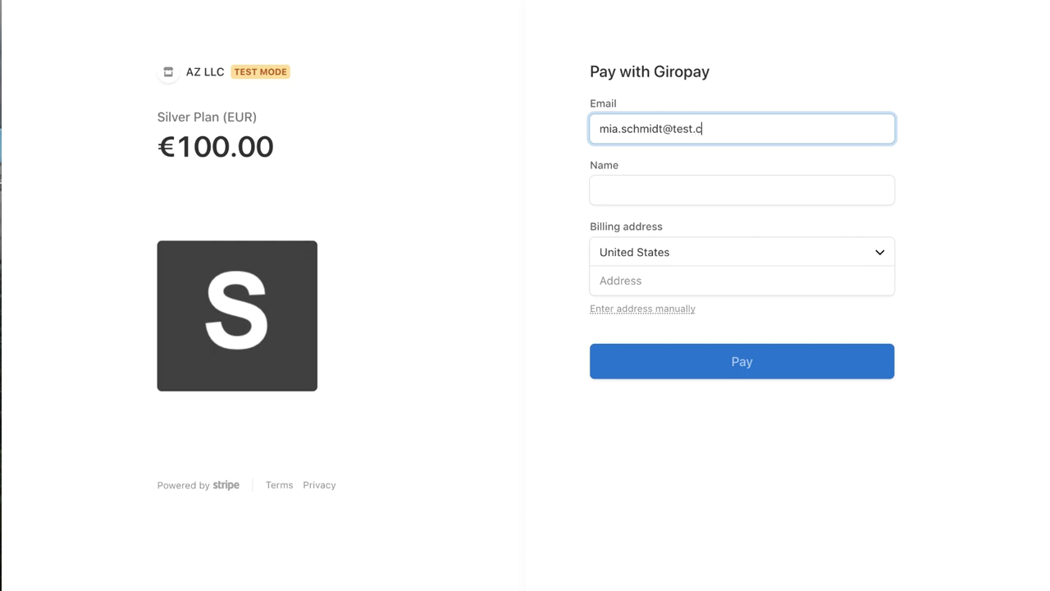
pyautogui.click(629, 196)
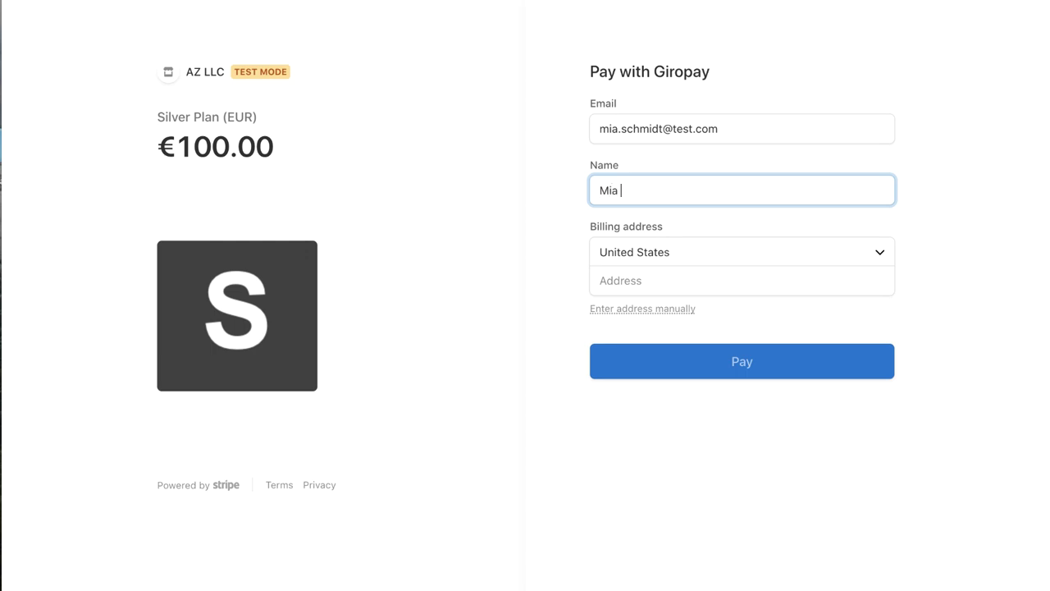
# - Fill the Florida billing address from the suggestion and submit the €100.00 giropay payment
pyautogui.click(621, 278)
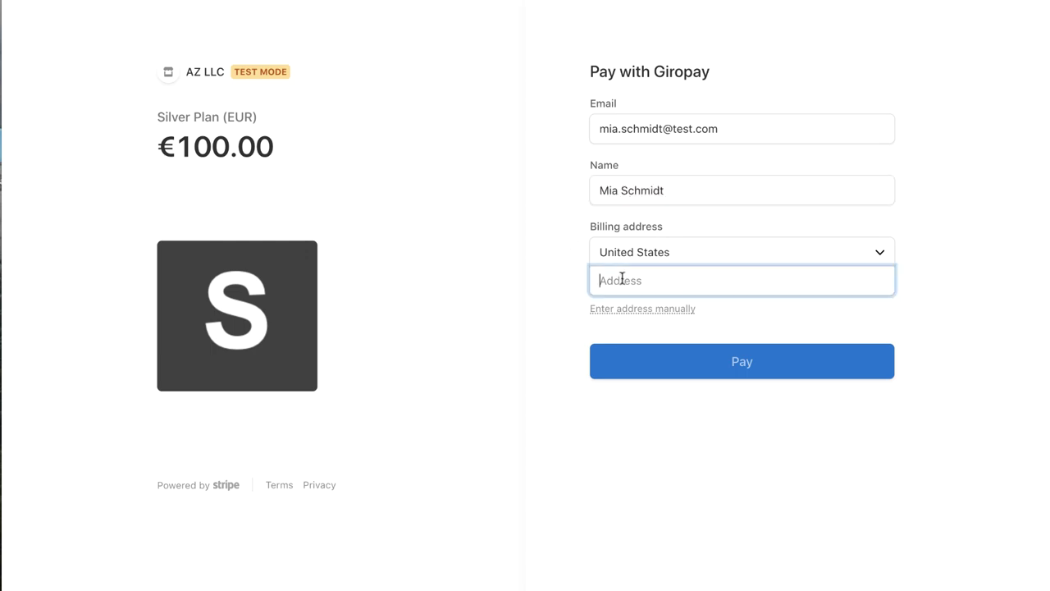
pyautogui.write('1234')
pyautogui.click(630, 345)
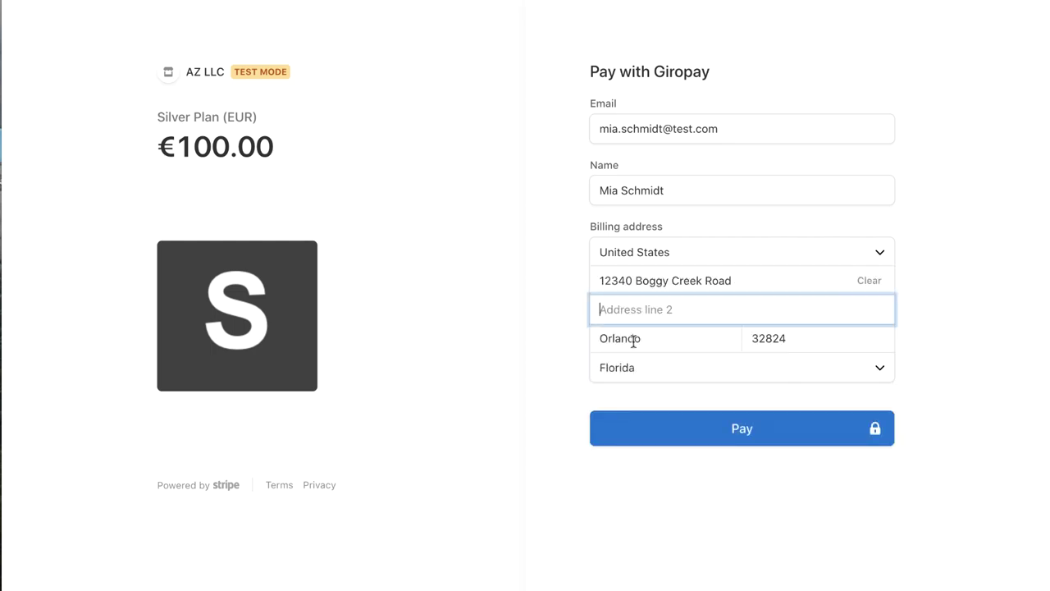
pyautogui.click(679, 428)
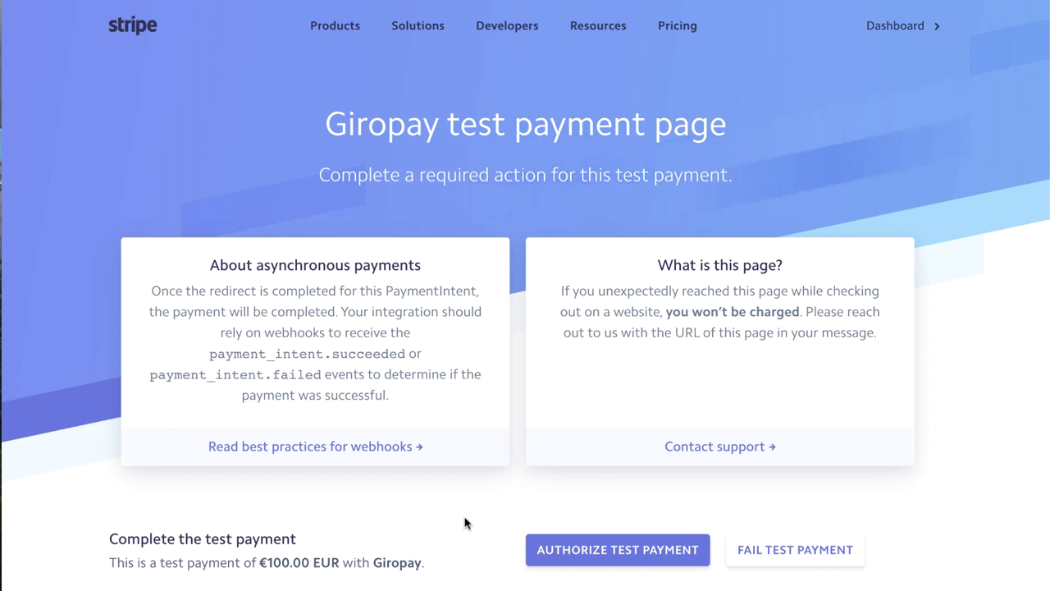
# - Authorize the €100.00 giropay test payment
pyautogui.click(600, 555)
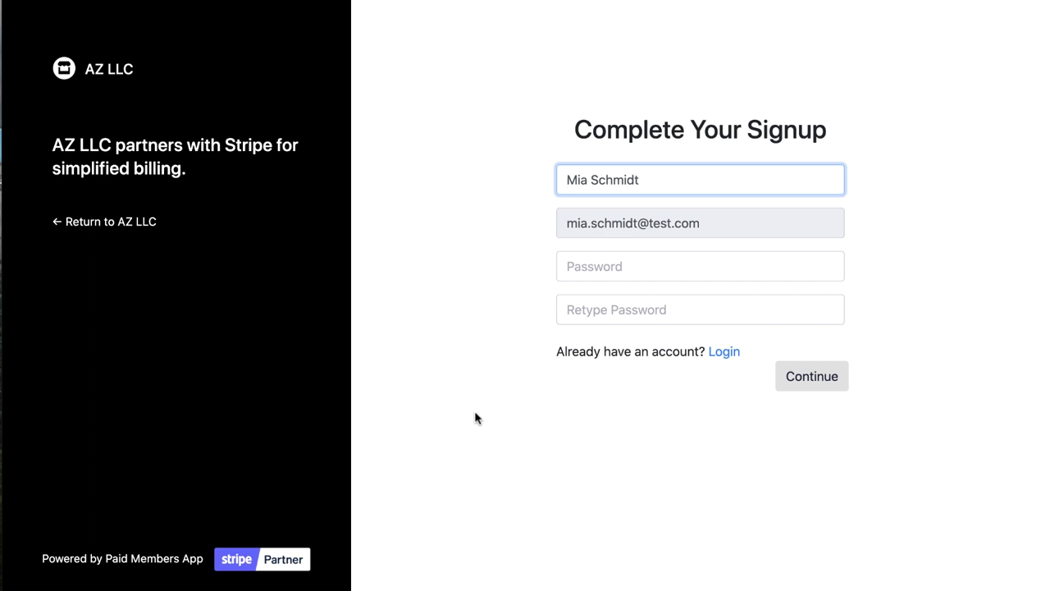
# - Set and confirm the account password, then finish the Complete Your Signup form
pyautogui.click(678, 274)
pyautogui.write('password')
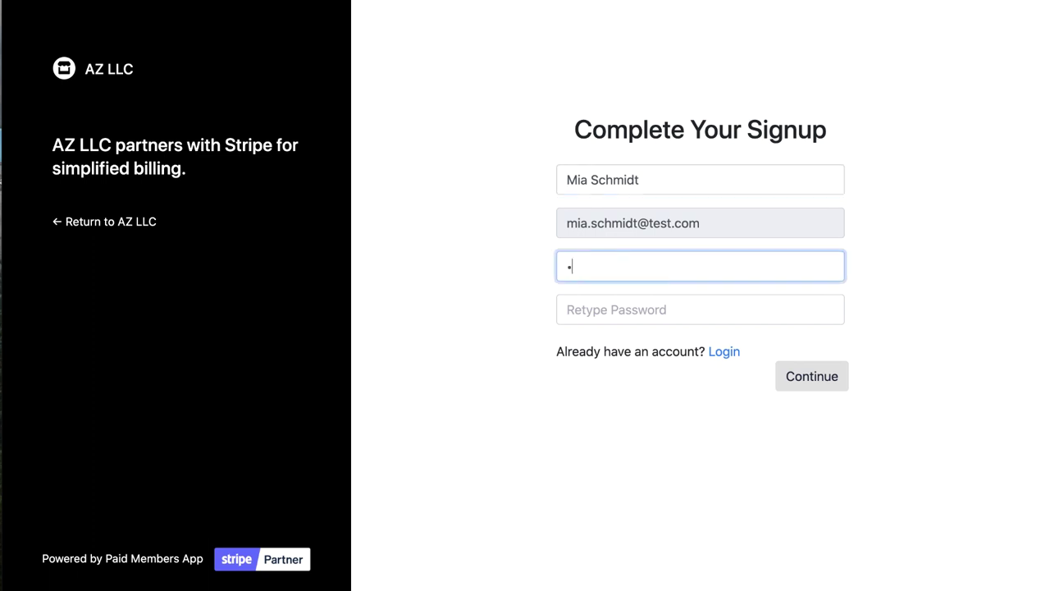
pyautogui.press('Tab')
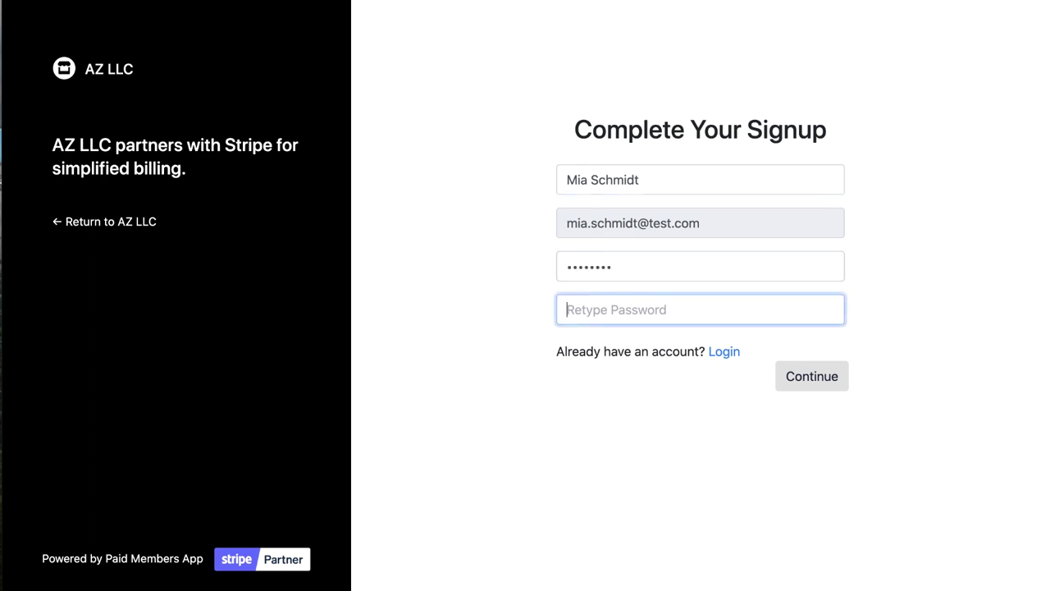
pyautogui.write('p')
pyautogui.press('BackSpace')
pyautogui.write('password')
pyautogui.click(804, 376)
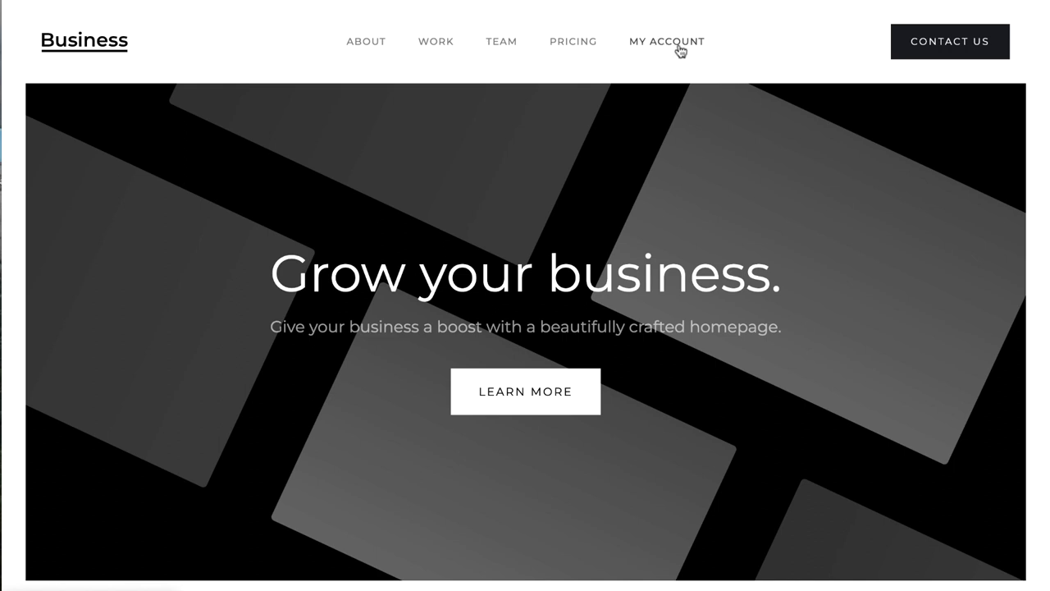
# - Go to My Account and open the customer's Profile page
pyautogui.click(679, 49)
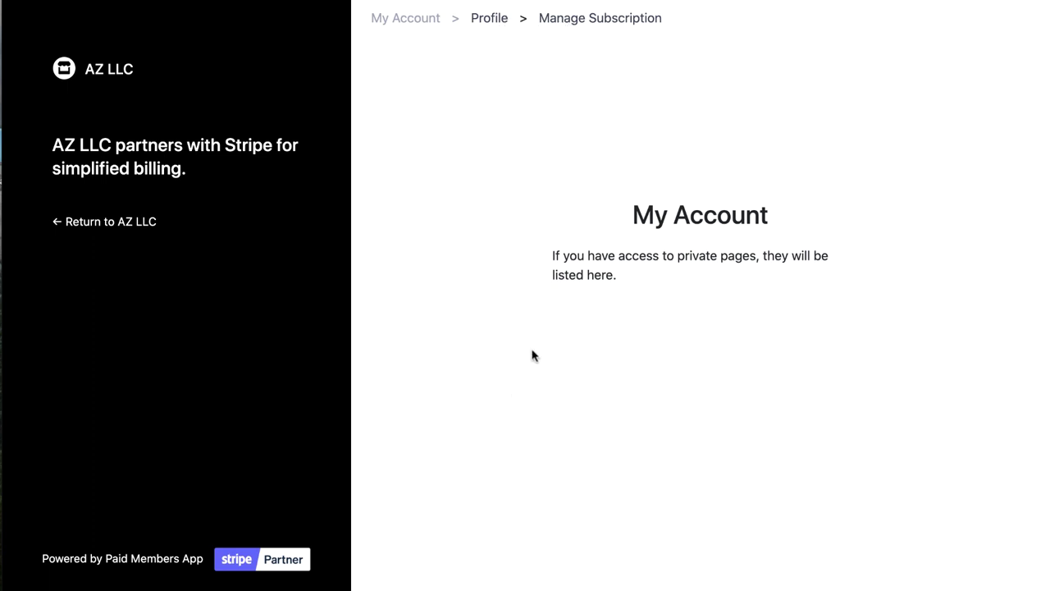
pyautogui.click(490, 17)
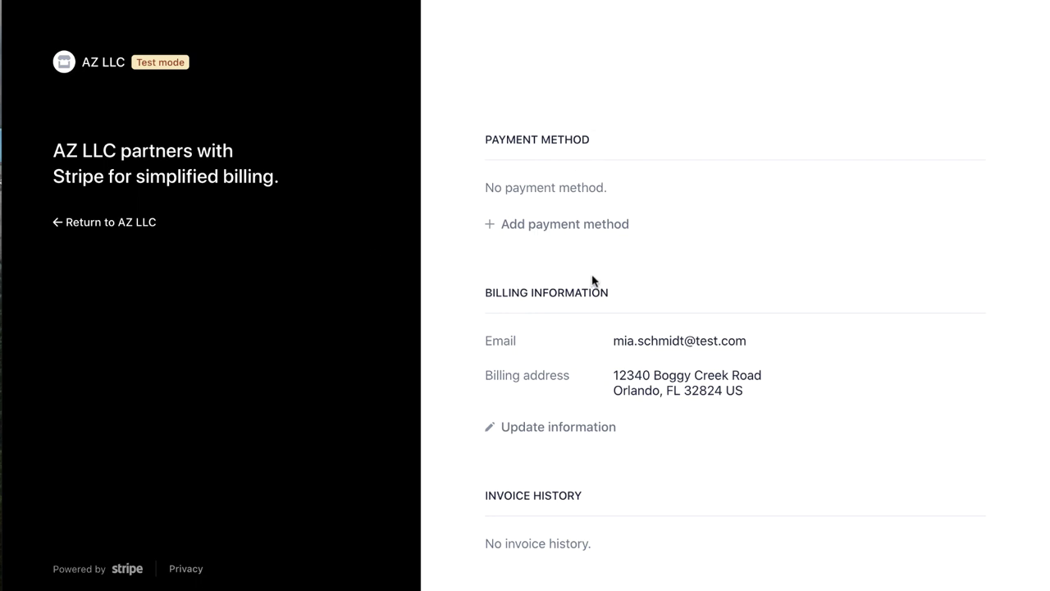
# - Scroll through the portal's billing information, then return to AZ LLC's account page
pyautogui.scroll(-1, 594, 271)
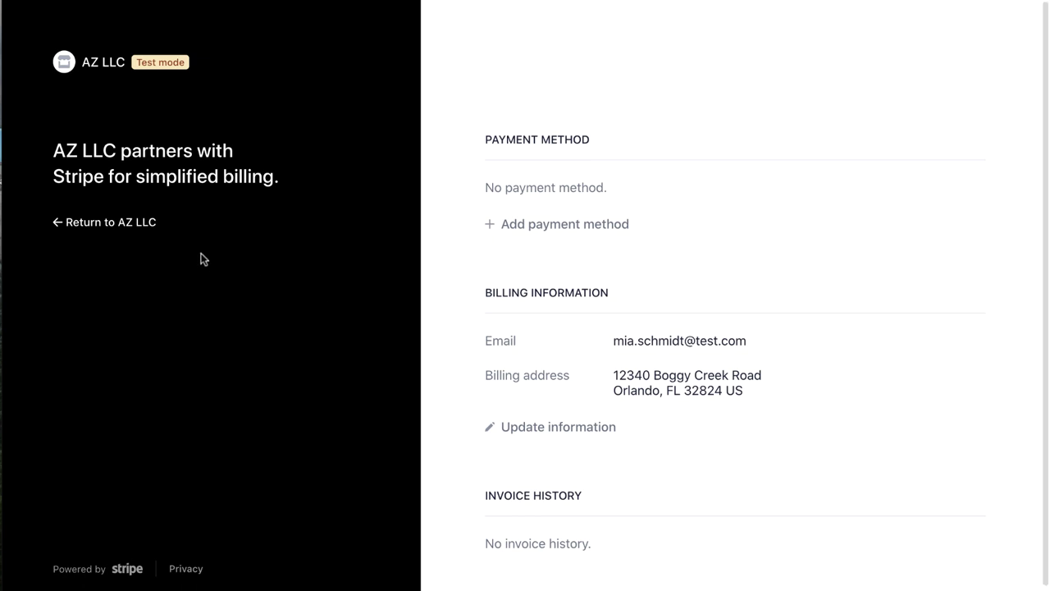
pyautogui.click(142, 226)
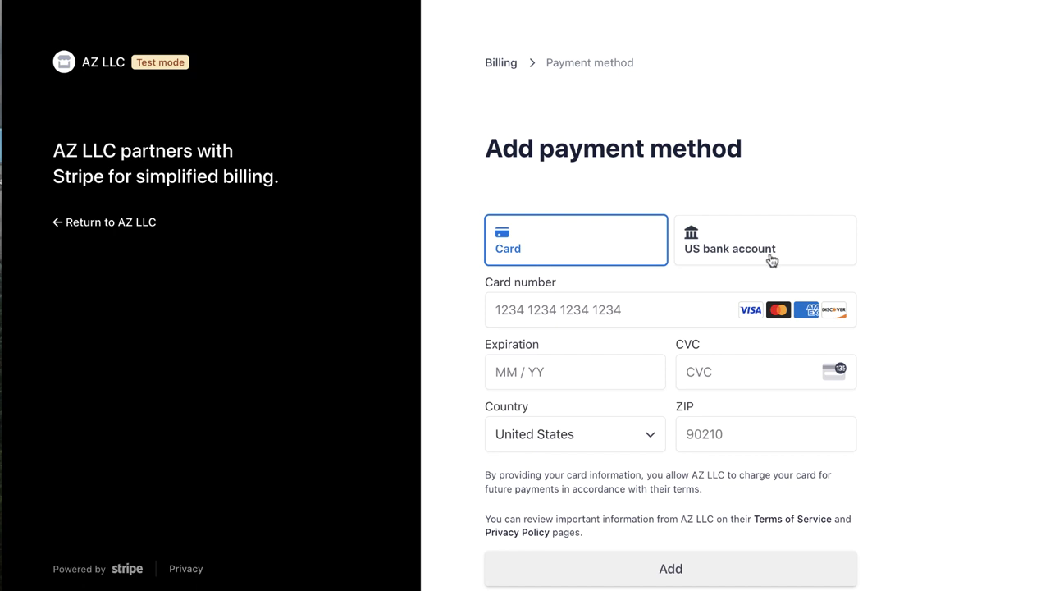
# - Compare the US bank account and Card options, then go back to the Billing overview
pyautogui.click(769, 258)
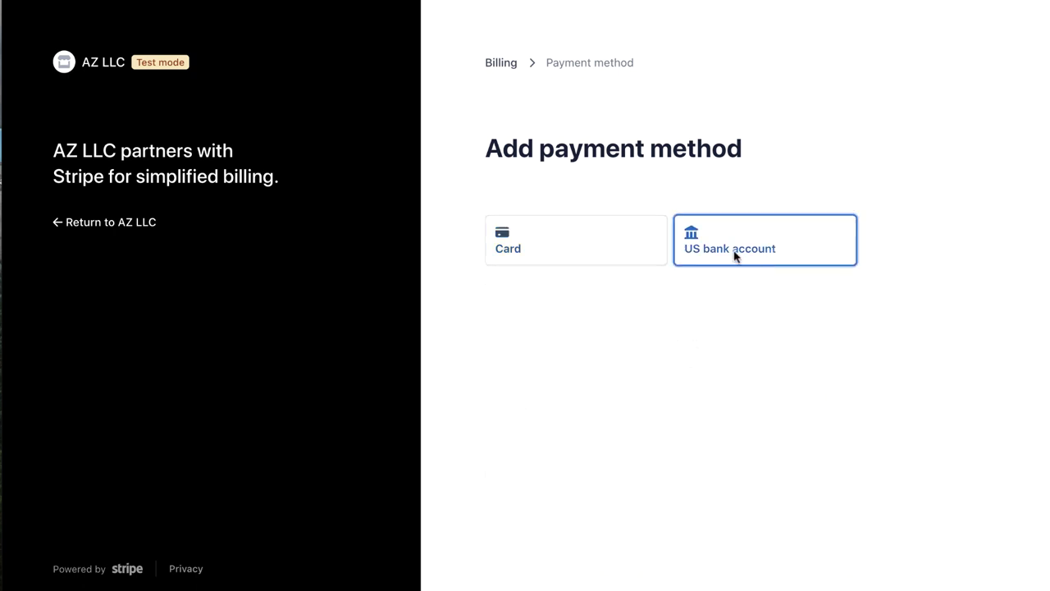
pyautogui.click(613, 251)
pyautogui.click(489, 67)
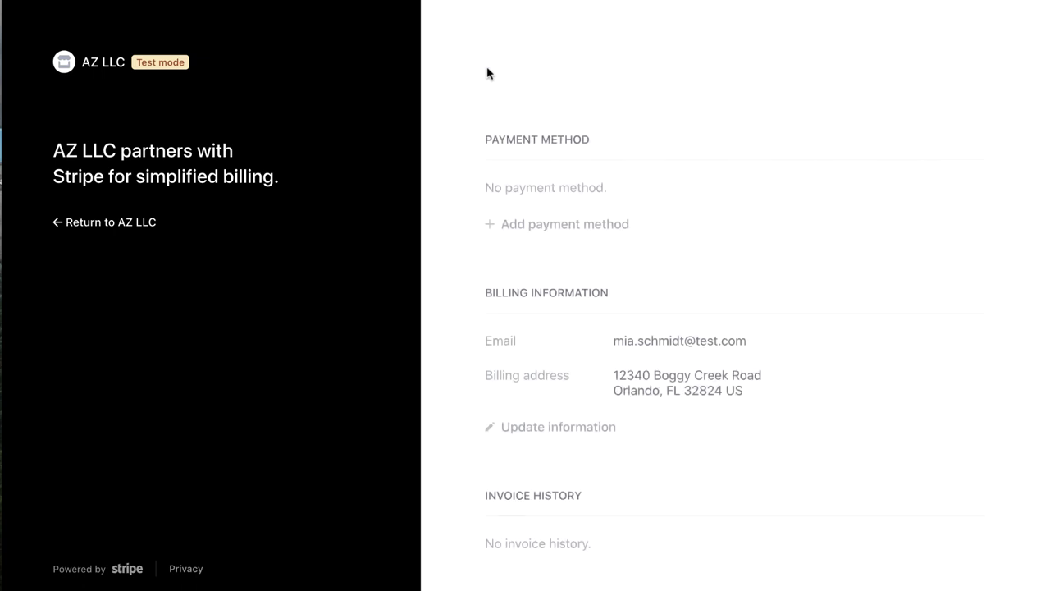
# - Return from the billing portal to the AZ LLC Pricing page and open the Silver plan's giropay checkout
pyautogui.click(115, 220)
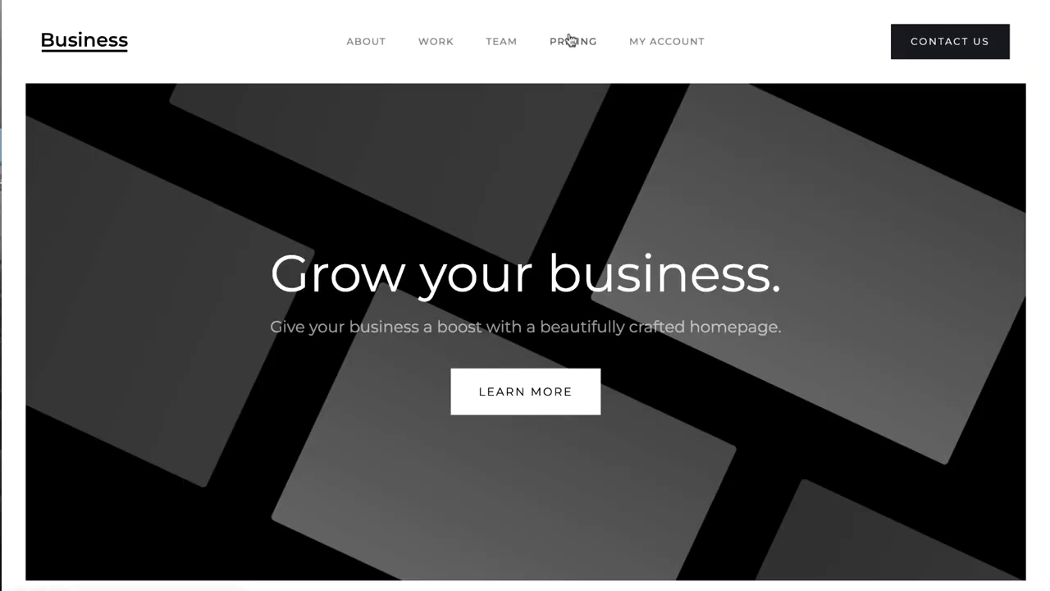
pyautogui.click(570, 40)
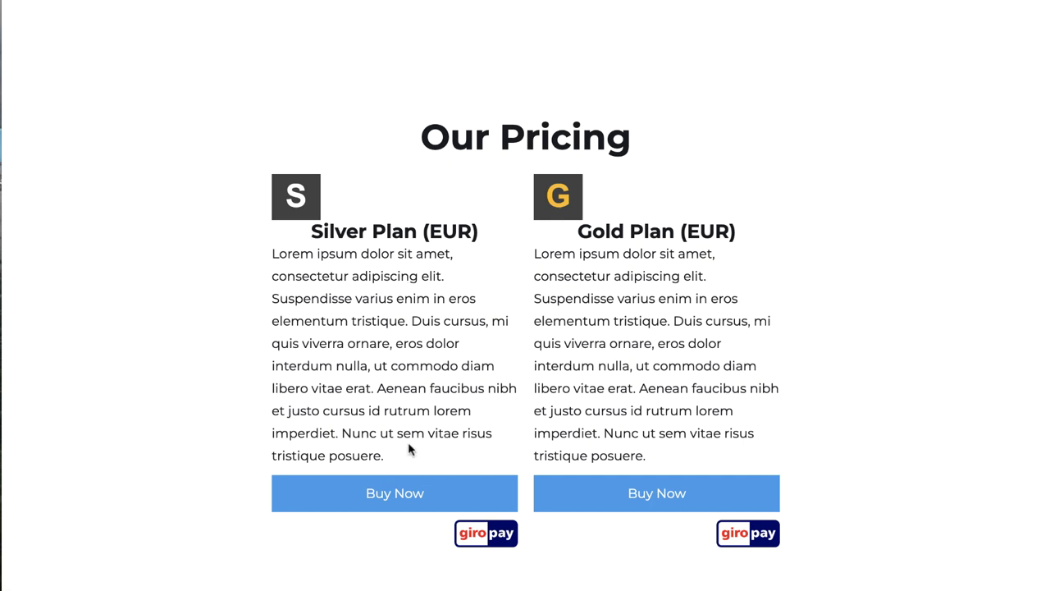
pyautogui.moveTo(484, 388); pyautogui.dragTo(379, 388)
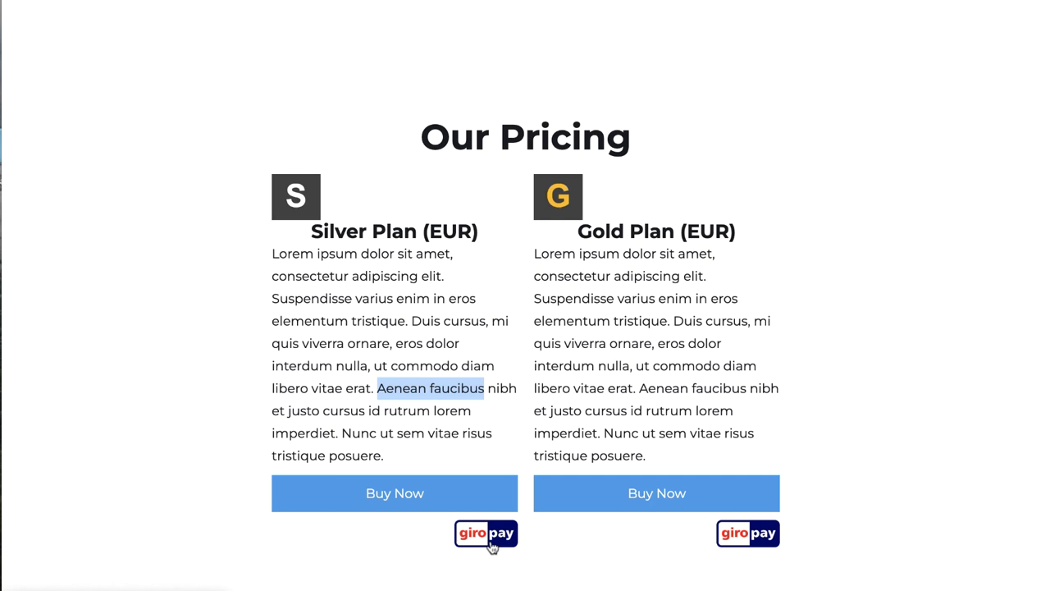
pyautogui.click(359, 492)
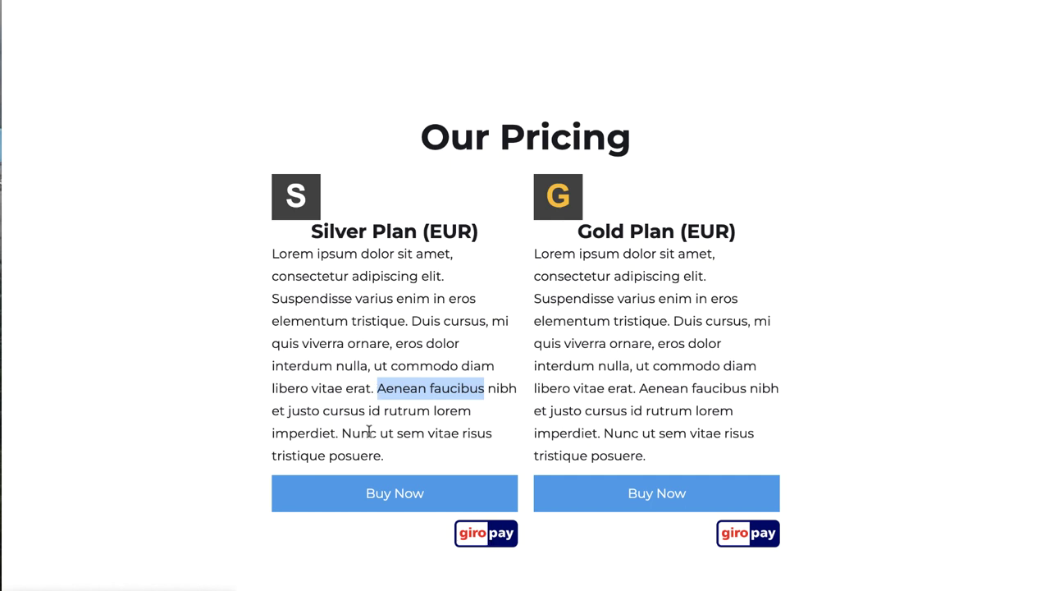